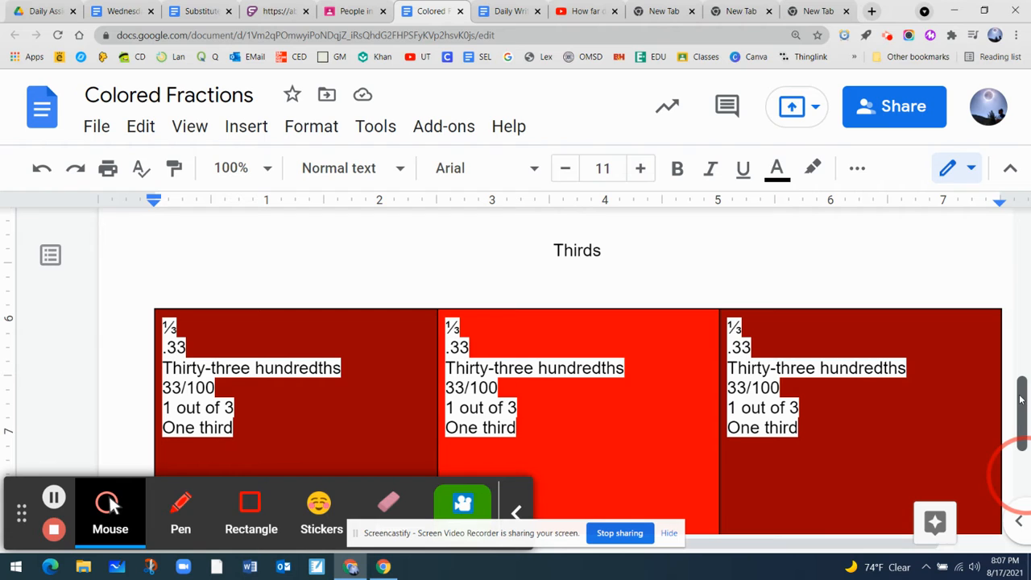
- Scroll below the Thirds table and add blank lines under it
drag(1020, 400, 1021, 477)
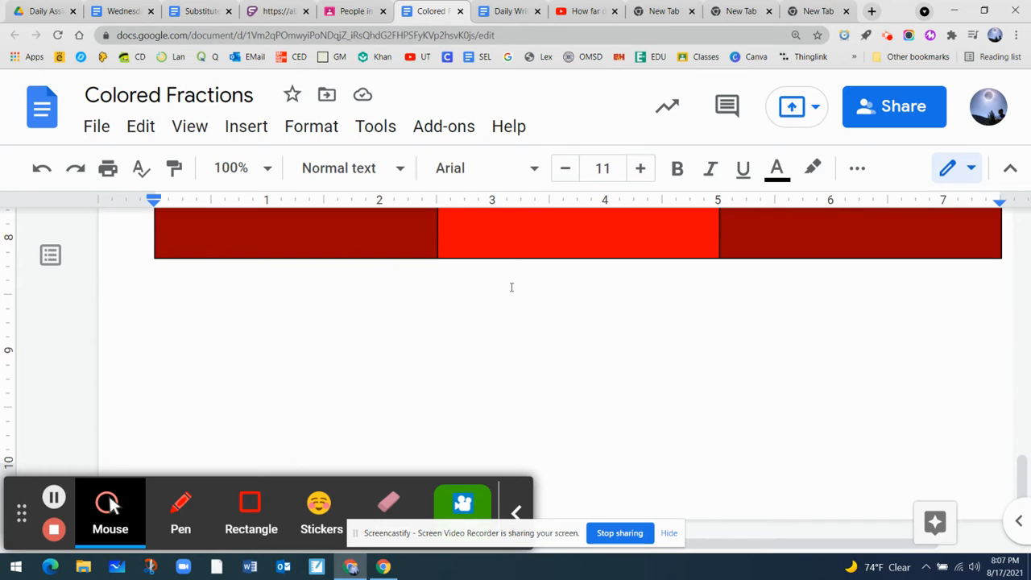
click(645, 308)
key(Return)
key(Return)
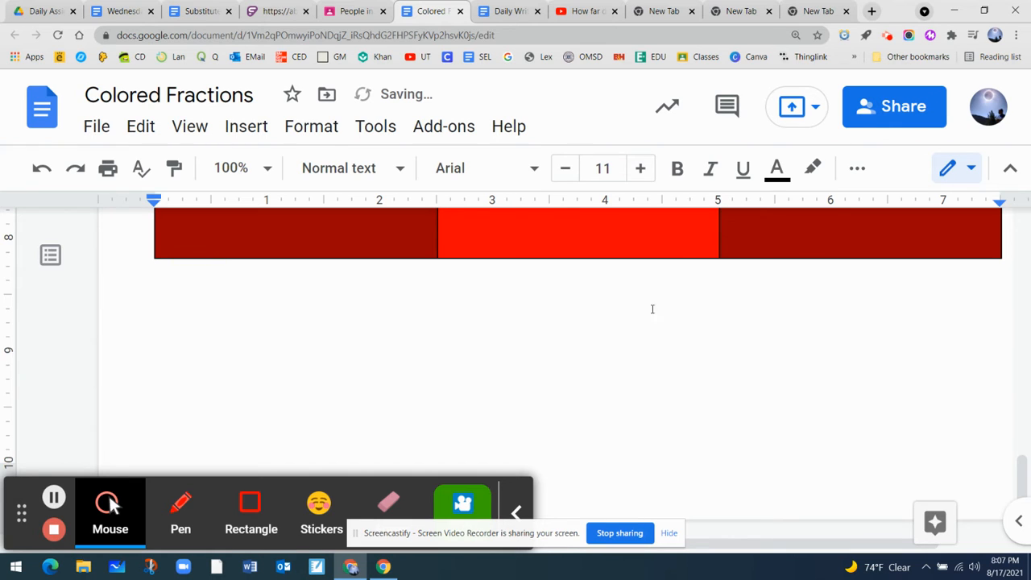
- Right-align new lines with the author's name, August 18, 2021, and Mathematics
click(857, 171)
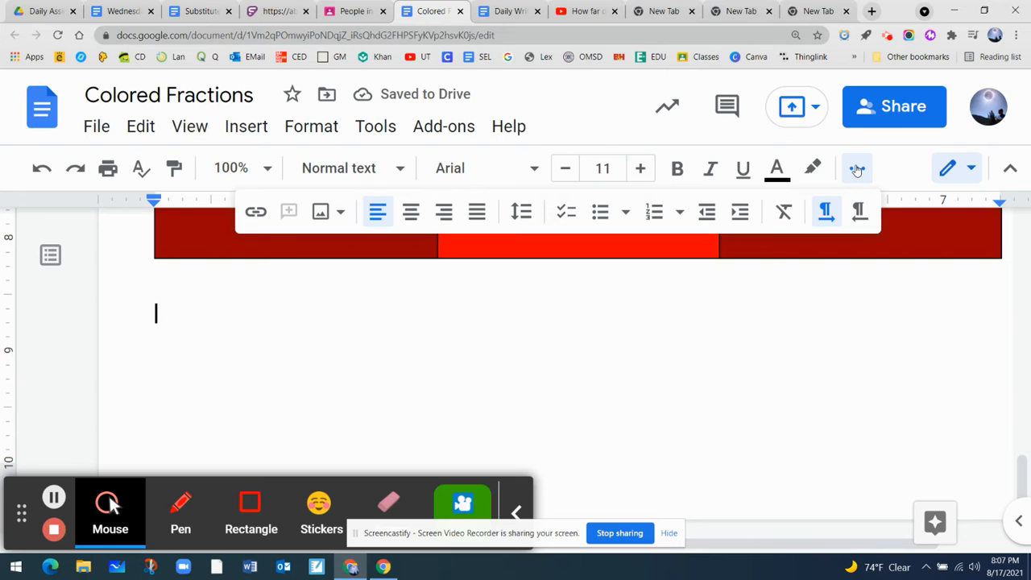
click(444, 215)
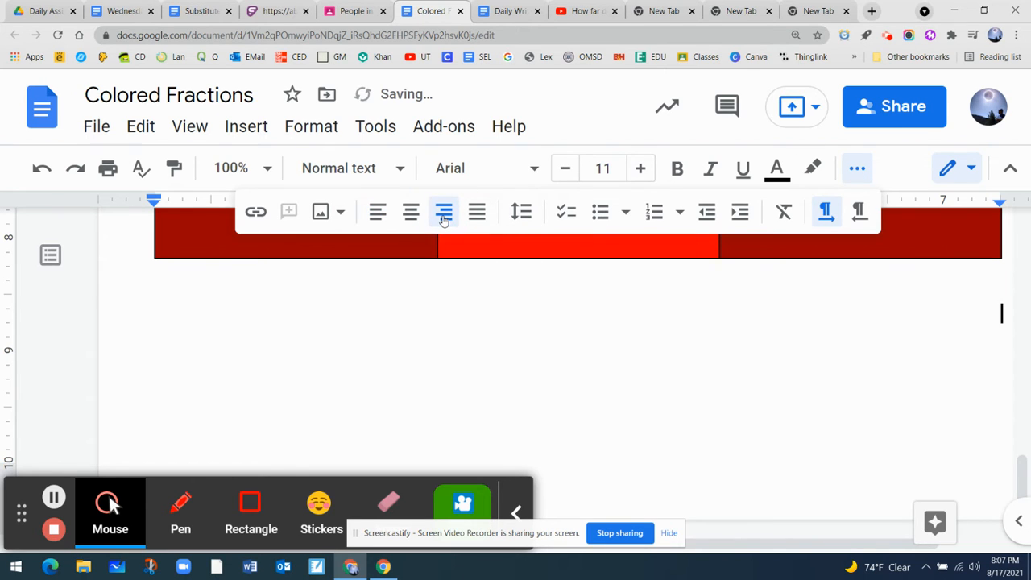
text(Juan Magno)
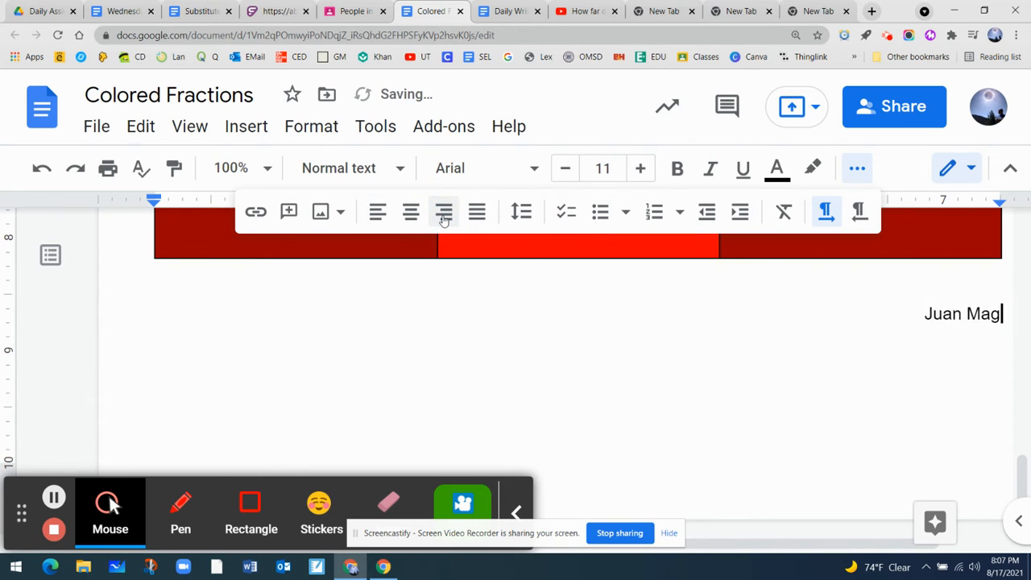
key(Return)
text(August )
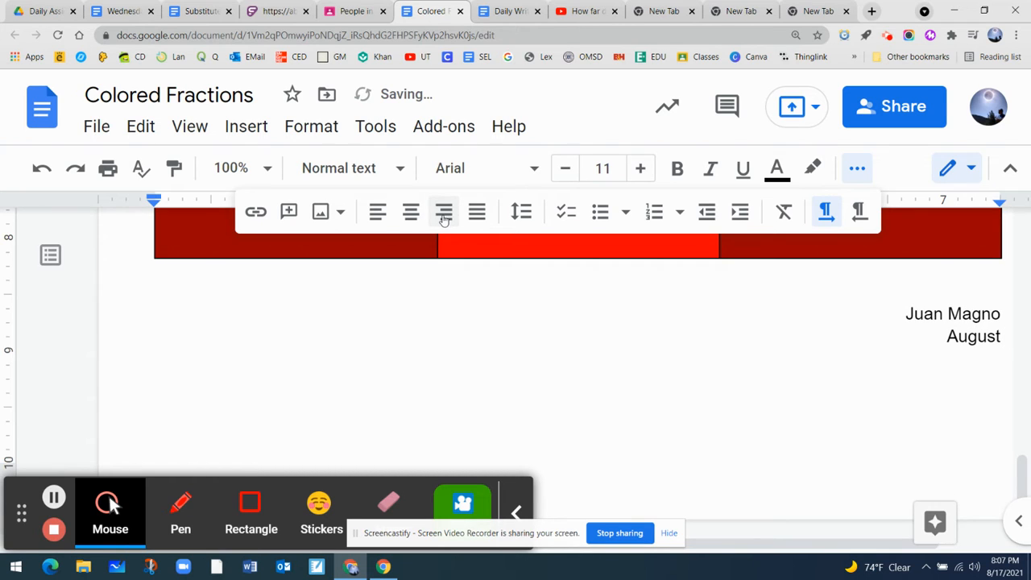
text(18, 2)
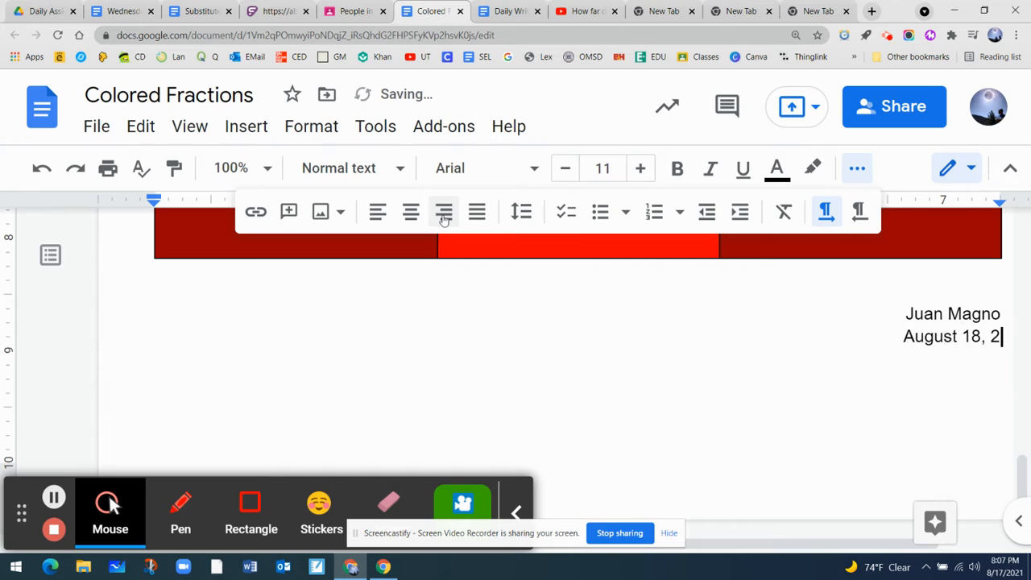
text(021)
key(BackSpace)
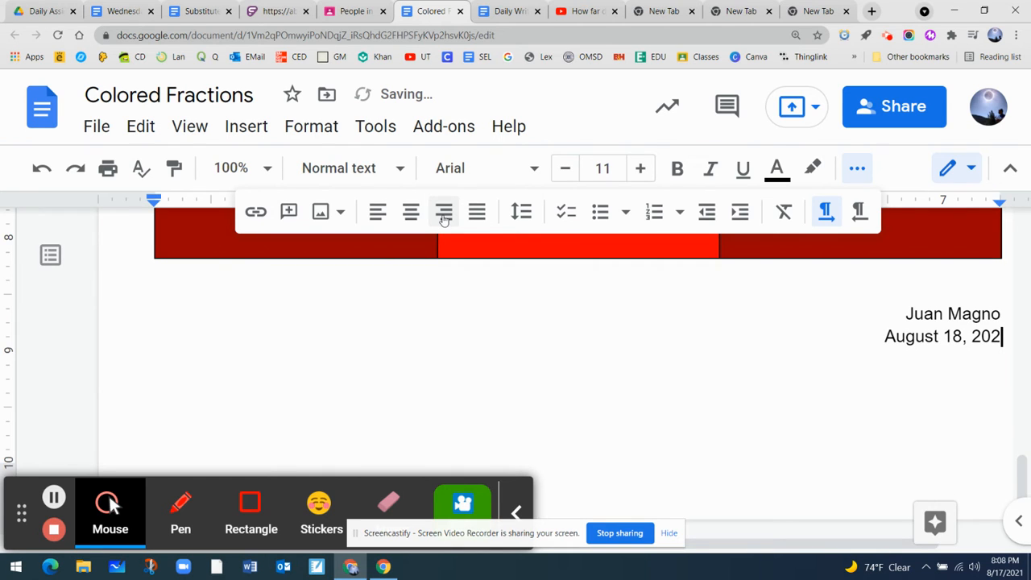
text(1)
key(Return)
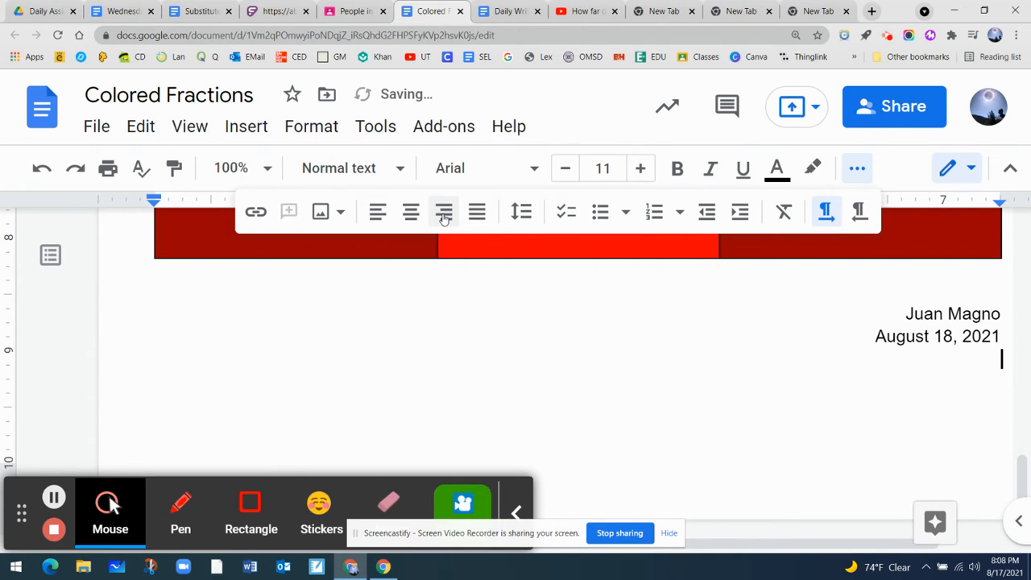
text(Math)
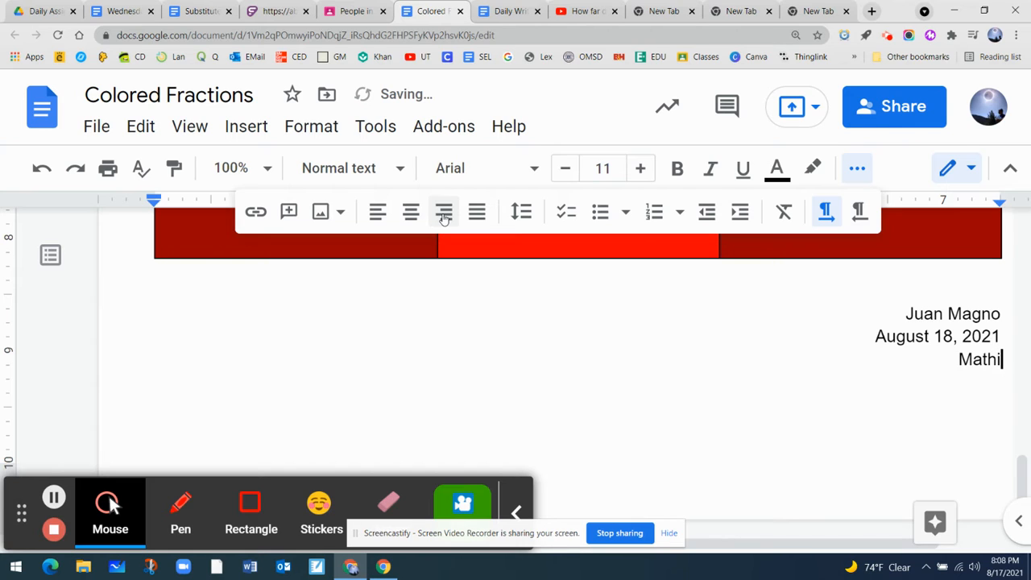
text(ematics)
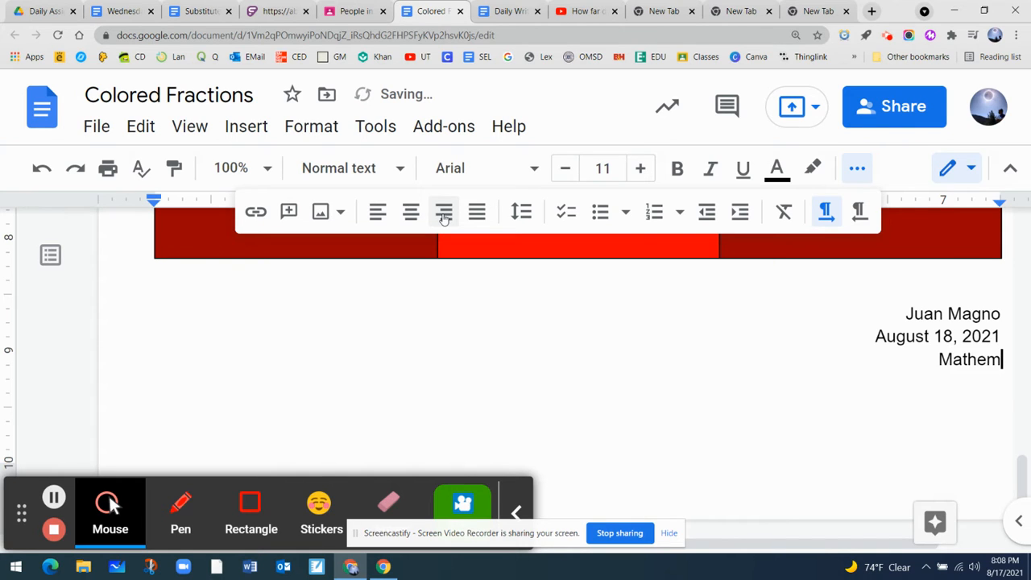
key(Return)
key(Return)
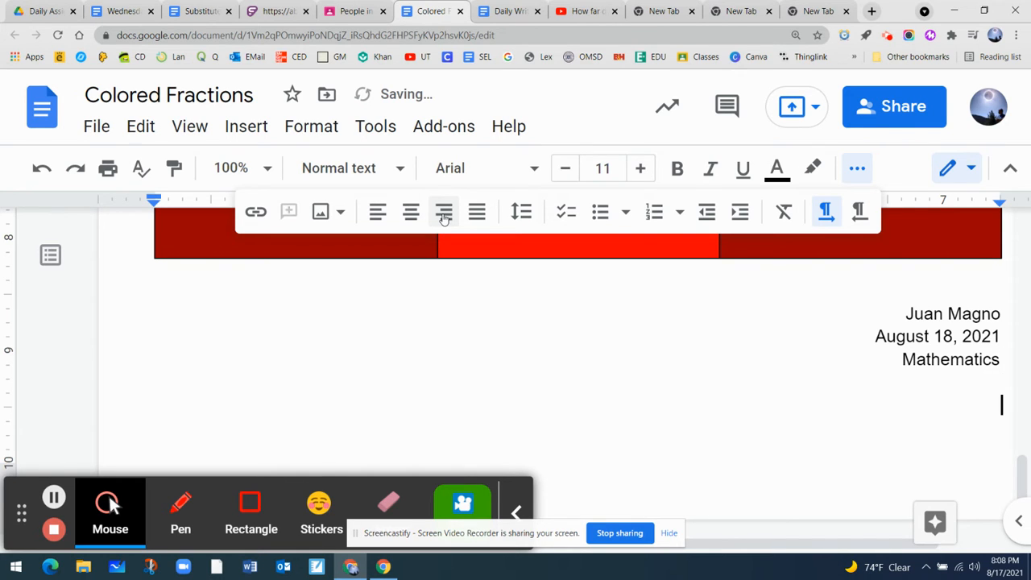
click(1023, 488)
click(1021, 477)
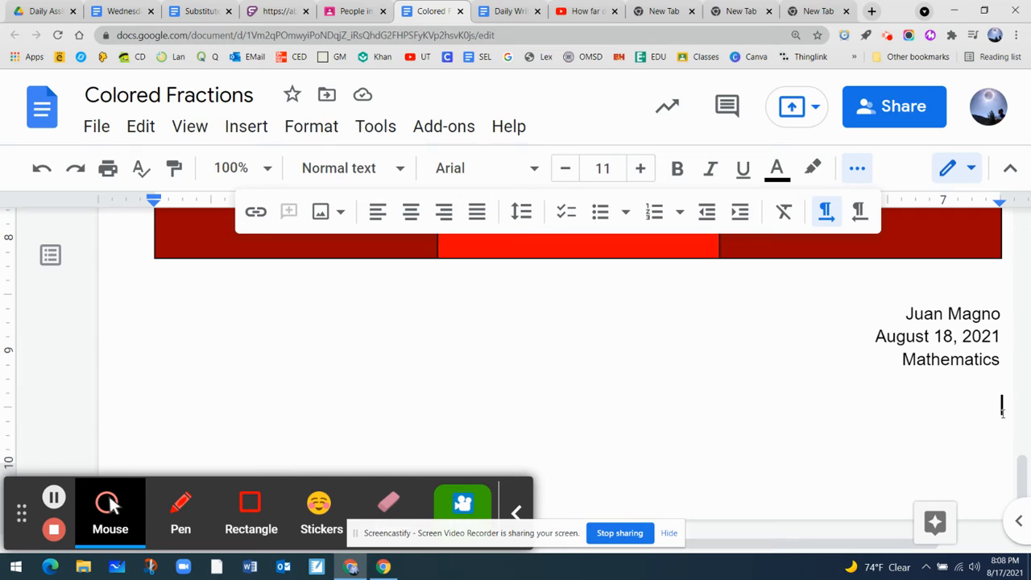
- Center a 'Fifths' title on the line below Mathematics, with blank lines after it
click(1010, 167)
click(1020, 435)
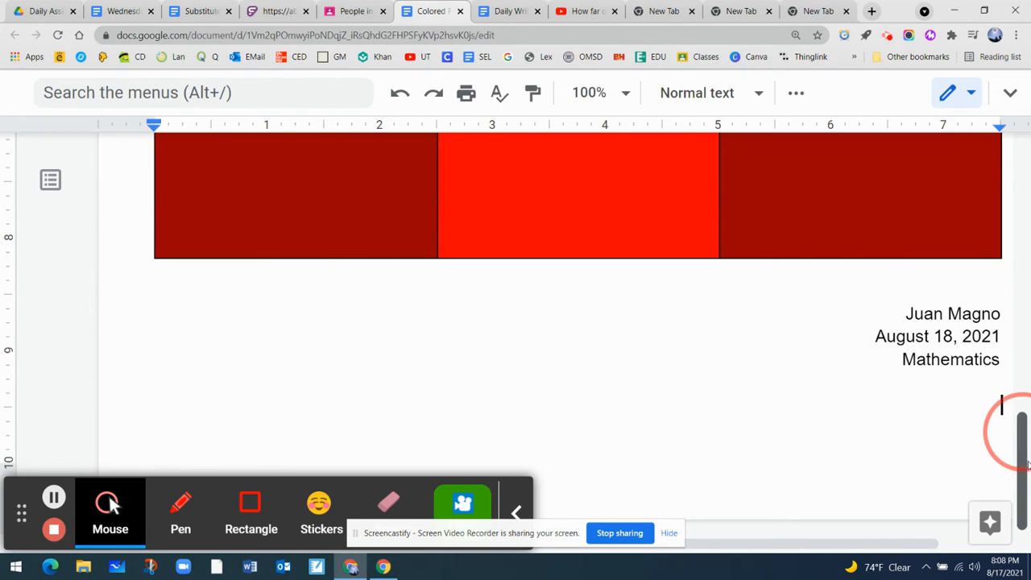
click(622, 420)
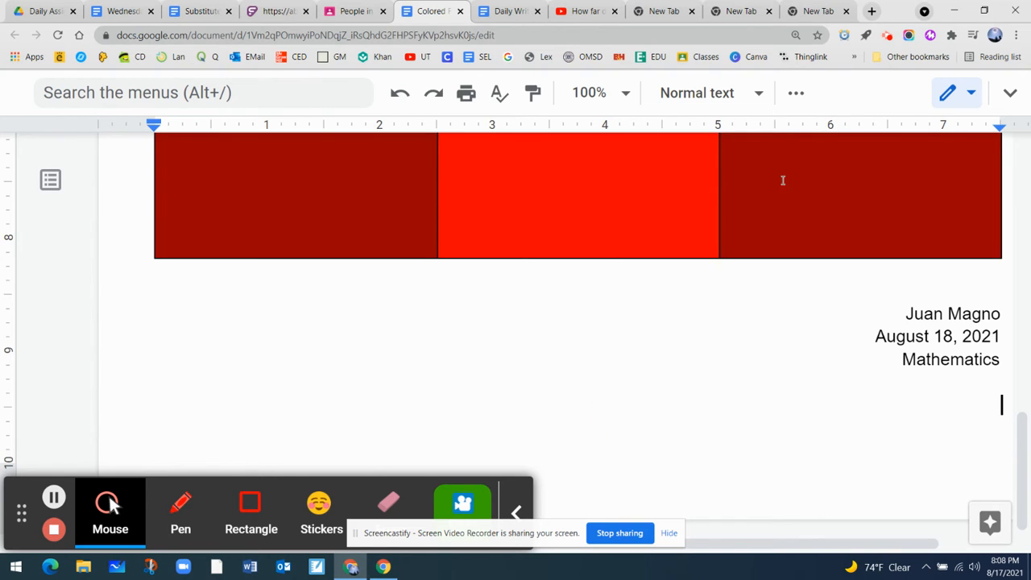
click(794, 95)
click(596, 145)
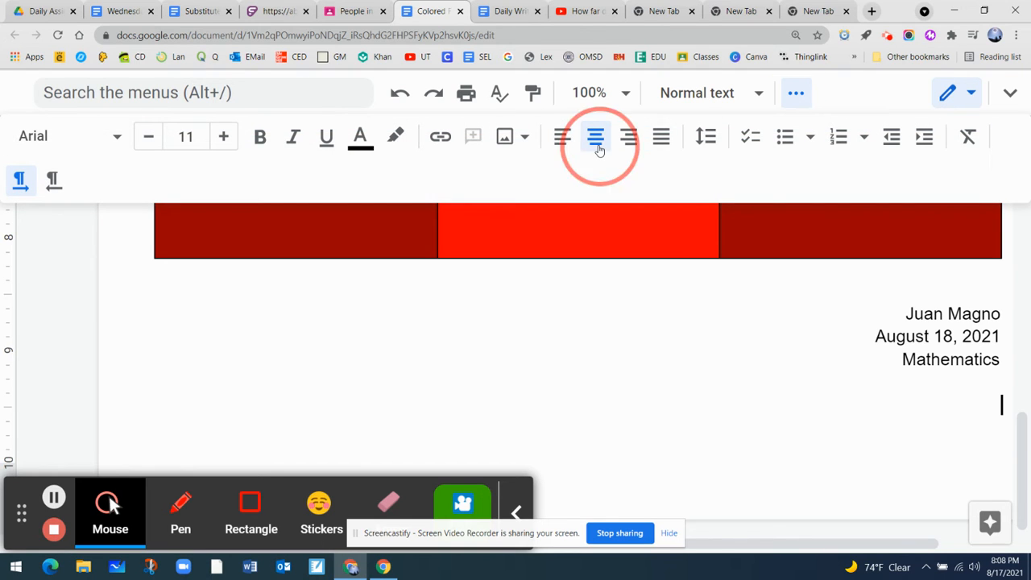
text(Fifths)
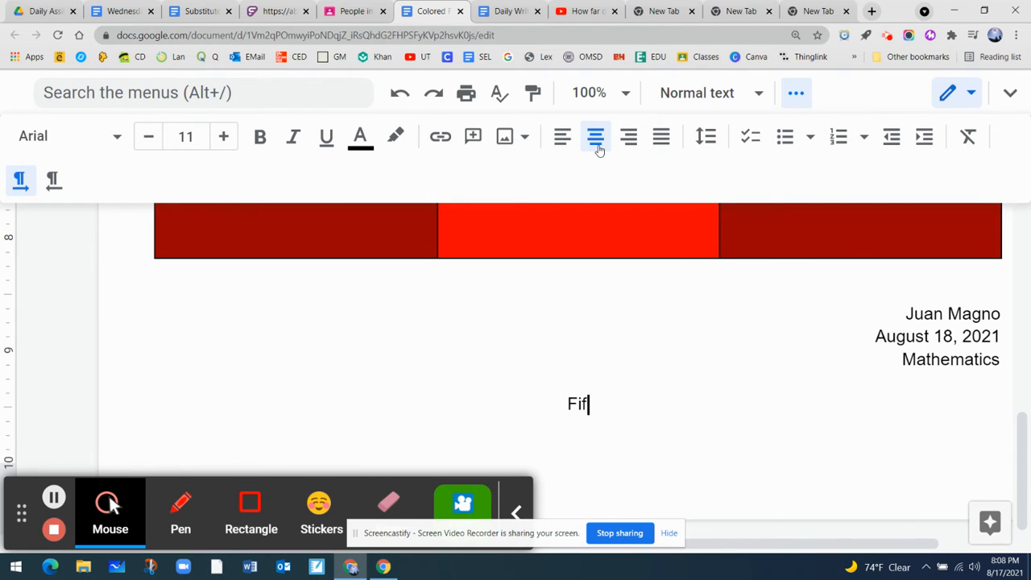
key(Return)
key(Return)
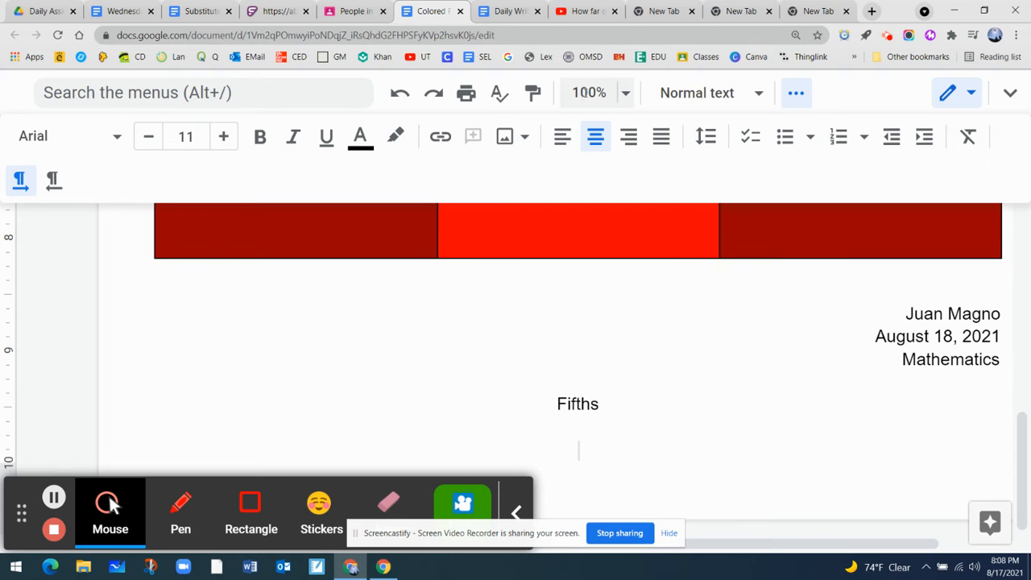
click(1010, 93)
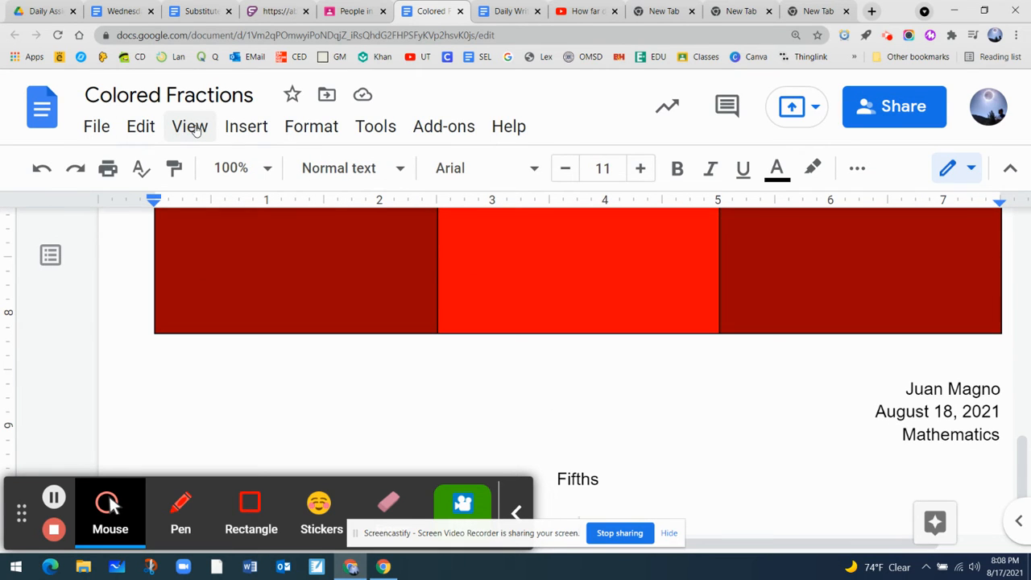
- Insert a 5 x 1 table below the Fifths title
click(246, 132)
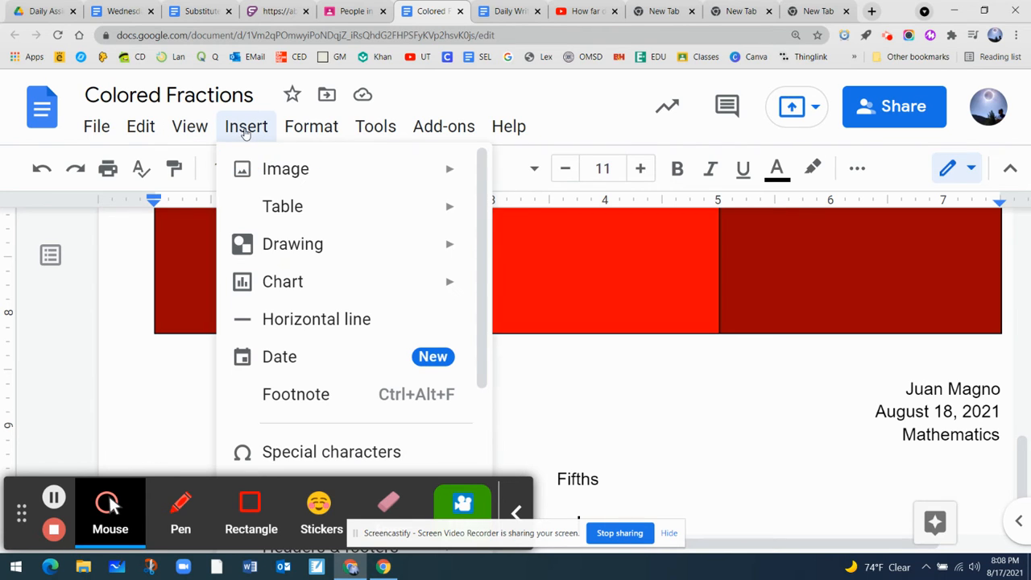
mouse_move(283, 212)
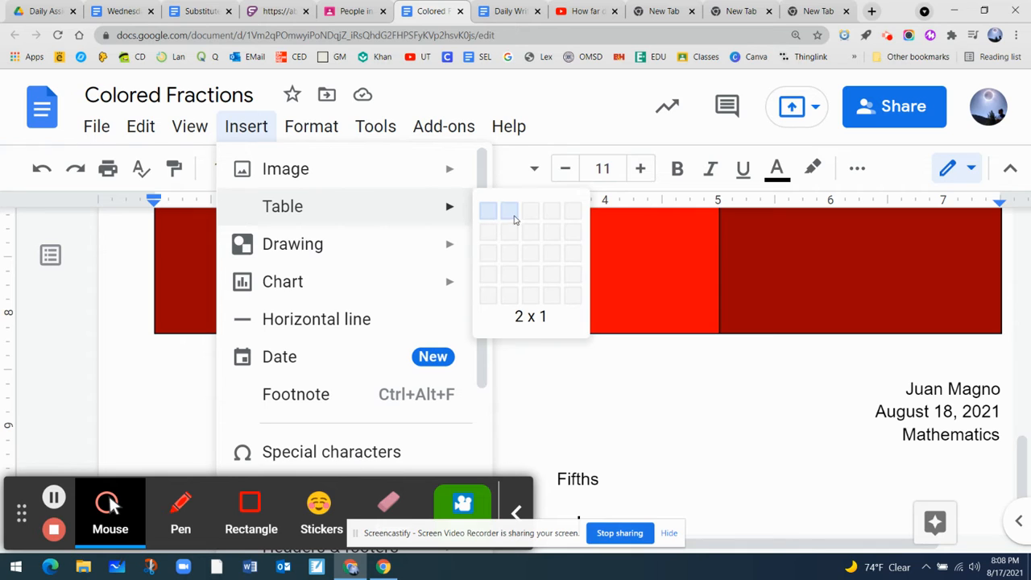
click(573, 219)
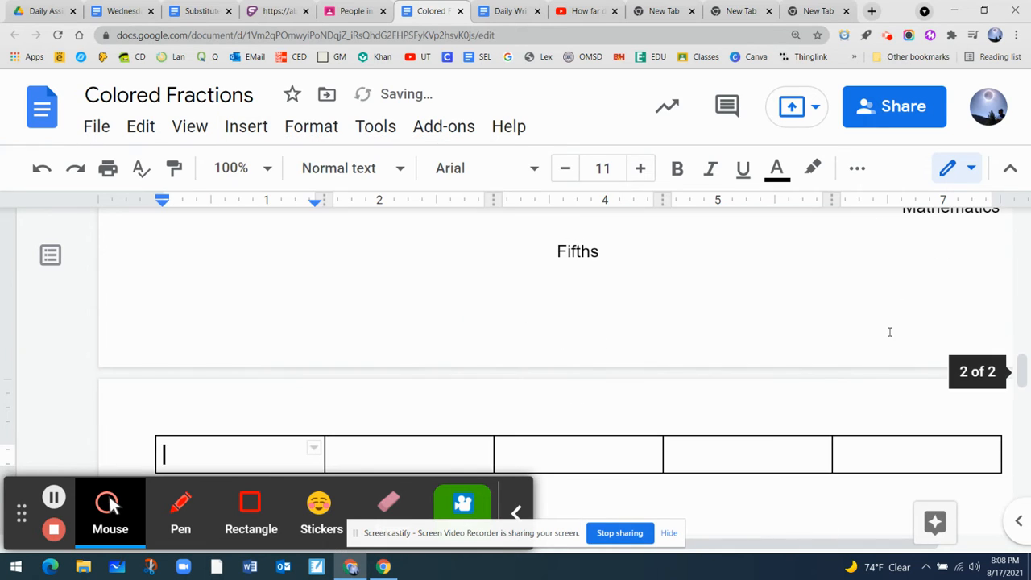
- Add two blank lines above the Fifths title
click(555, 248)
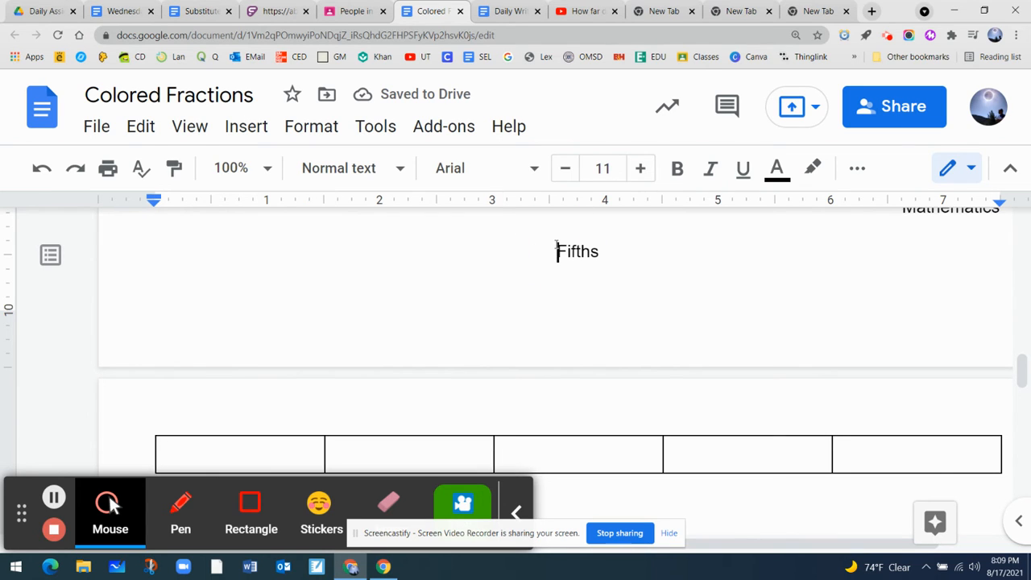
key(Return)
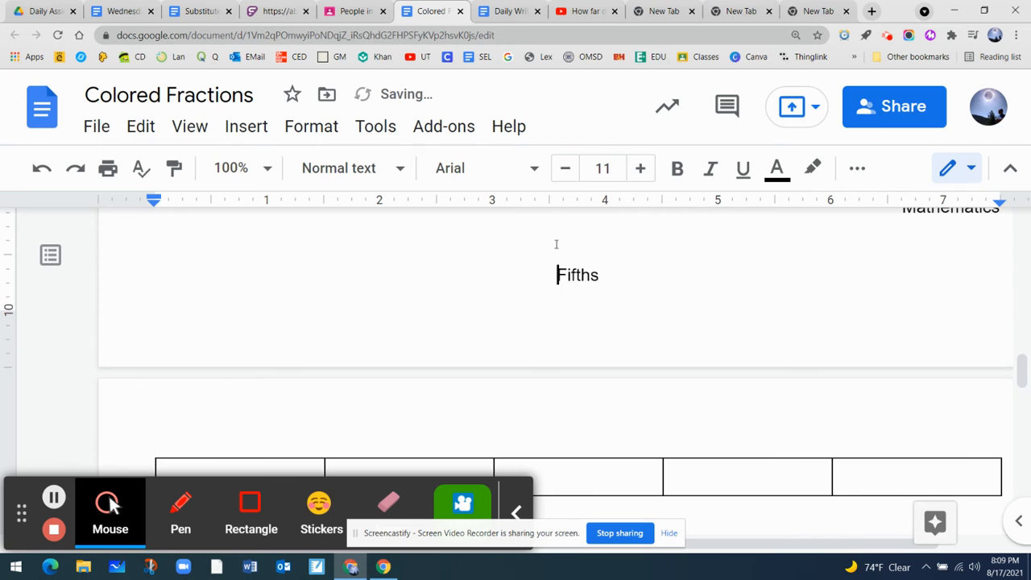
key(Return)
key(Return)
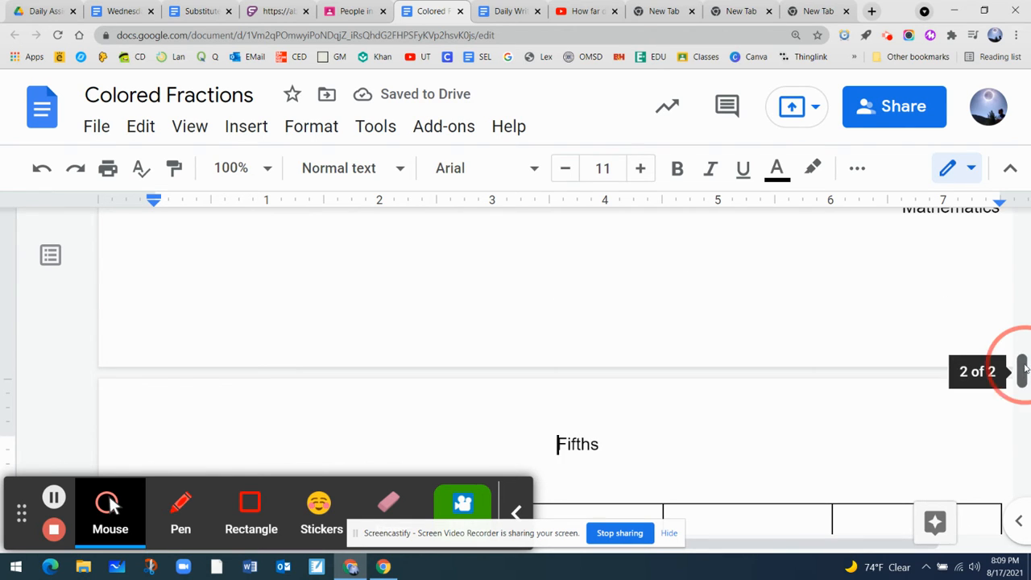
- Stretch the Fifths table's row taller with blank lines in its first cell
drag(1026, 369, 1021, 395)
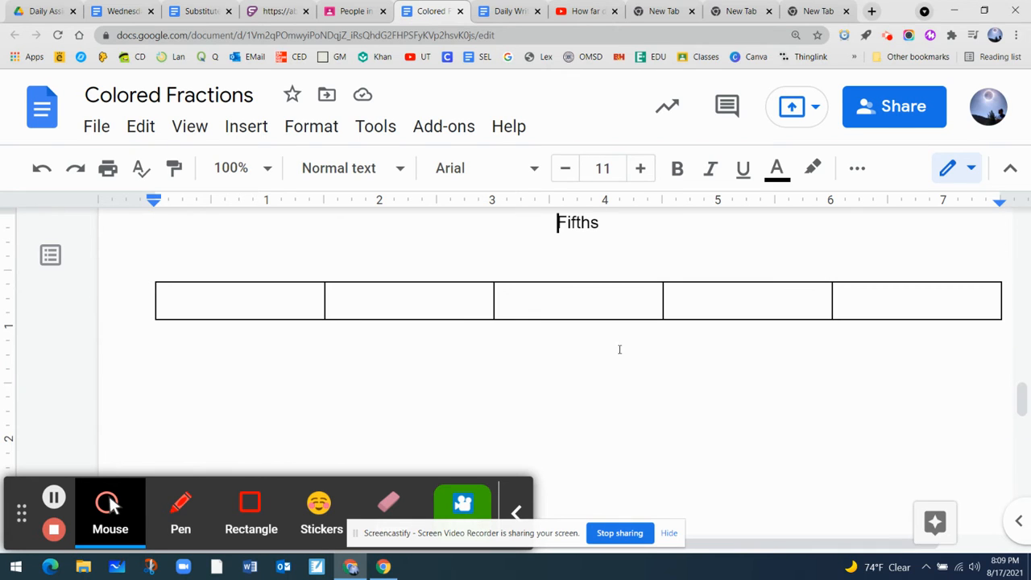
click(288, 304)
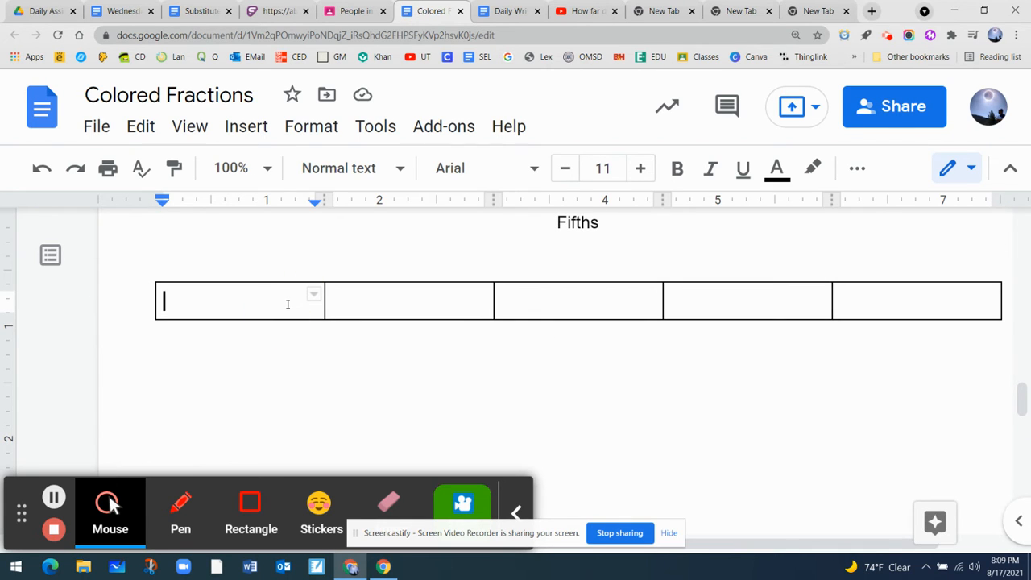
key(Return)
key(Return)
key(Return)
key(Return)
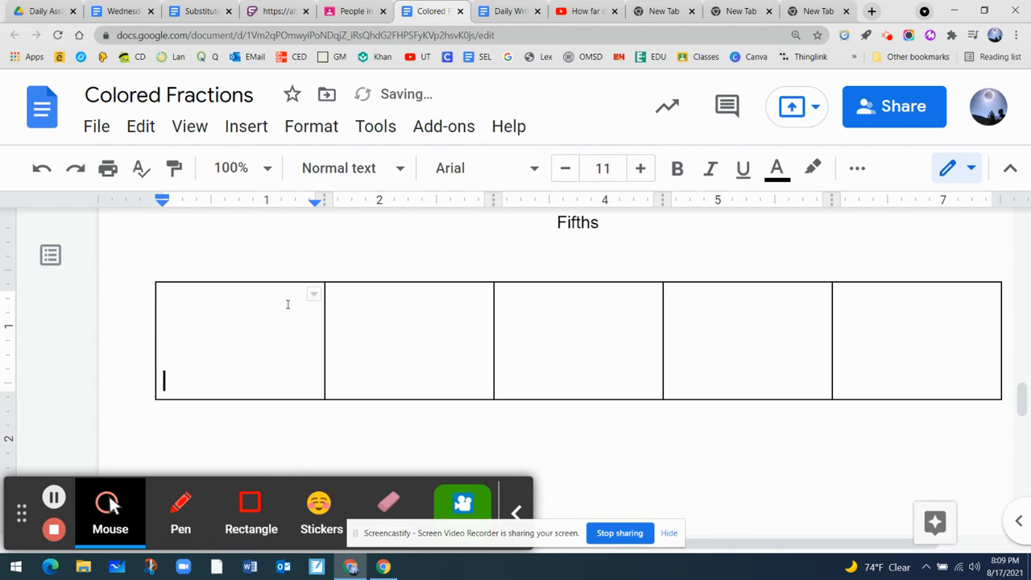
key(Return)
key(Return)
key(Return)
key(Return)
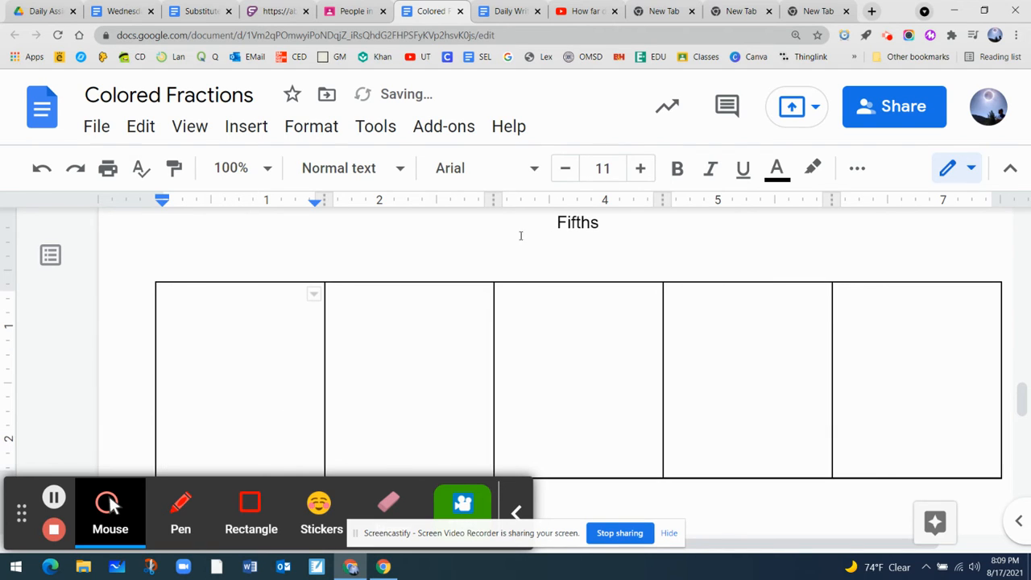
drag(1022, 401, 1025, 424)
key(Return)
key(Return)
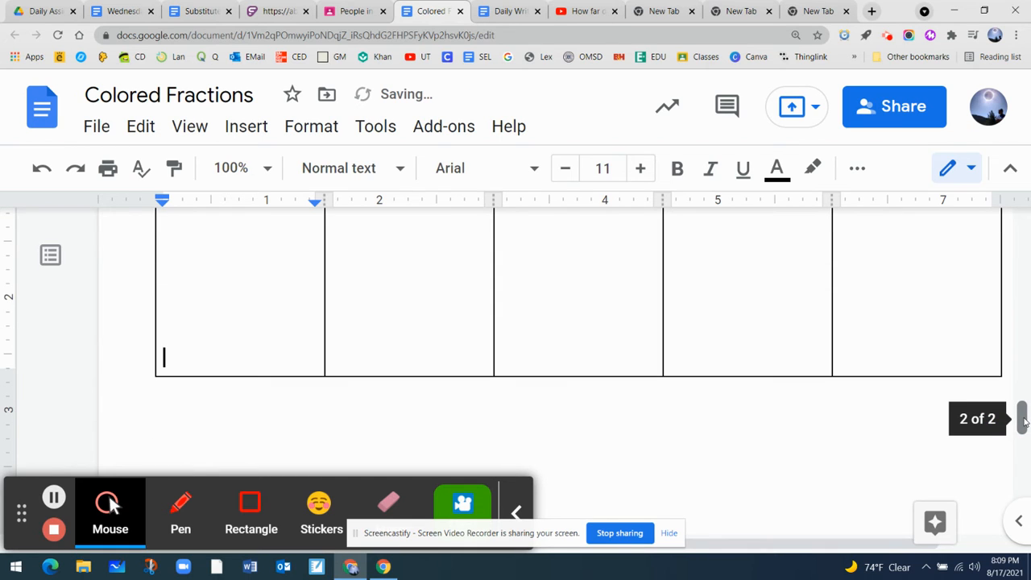
mouse_move(1024, 425)
mouse_down()
mouse_move(1026, 406)
mouse_move(1026, 426)
mouse_move(1025, 416)
mouse_up()
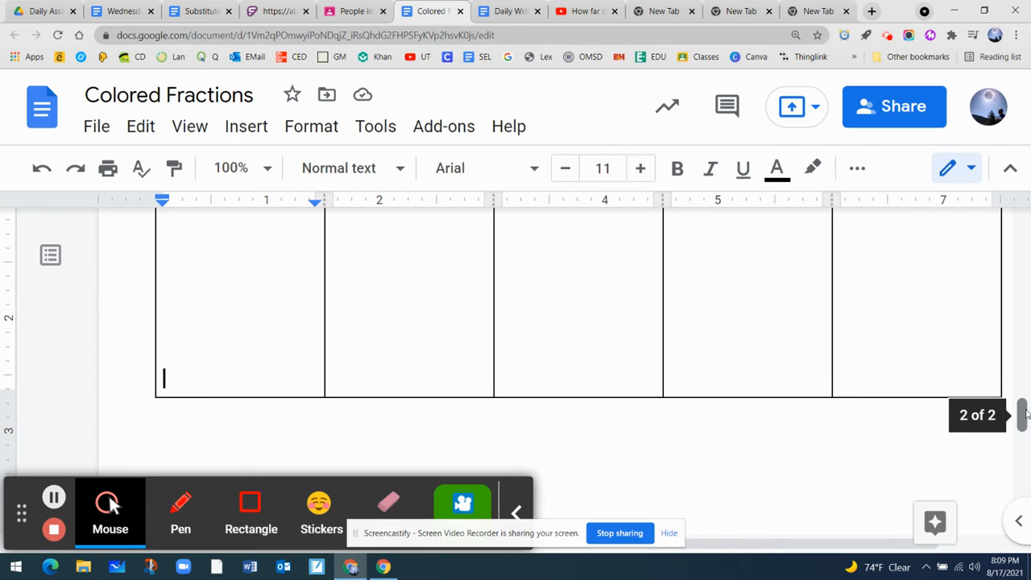
drag(1026, 415, 1025, 411)
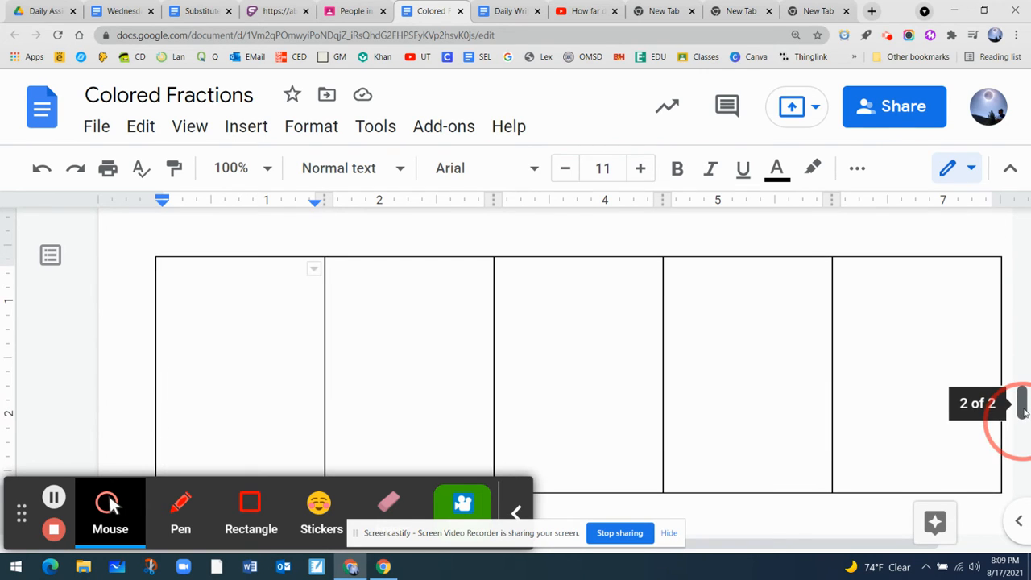
- Enter ⅕, '1 part out of 5' and '.20' on separate lines in the first cell
click(210, 300)
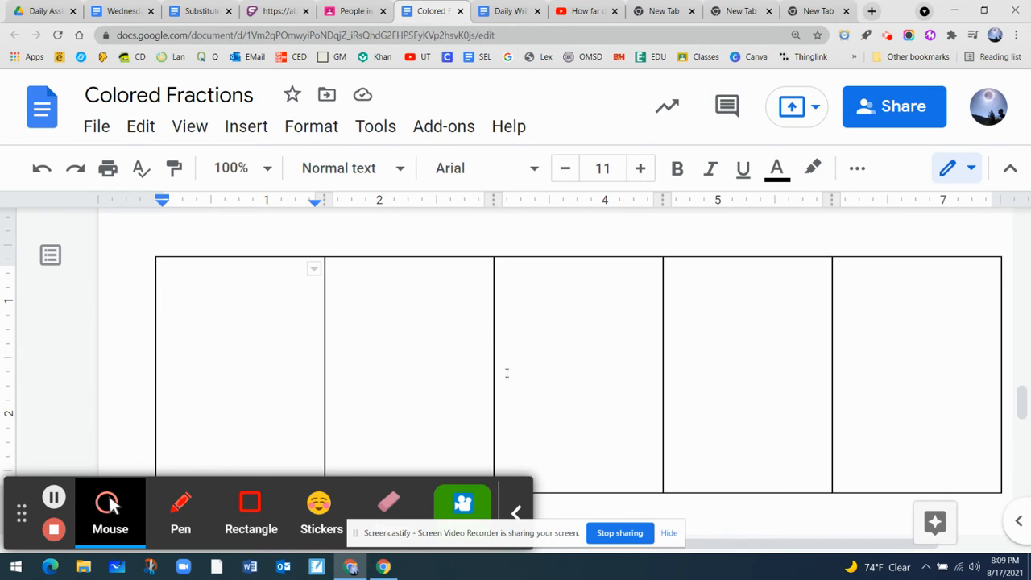
text(1)
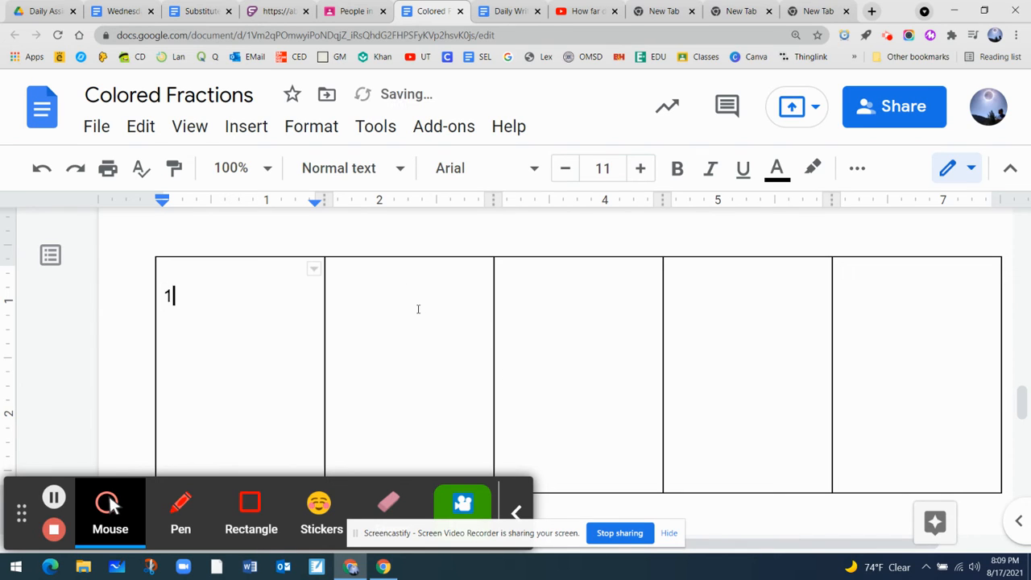
text(/5)
key(Return)
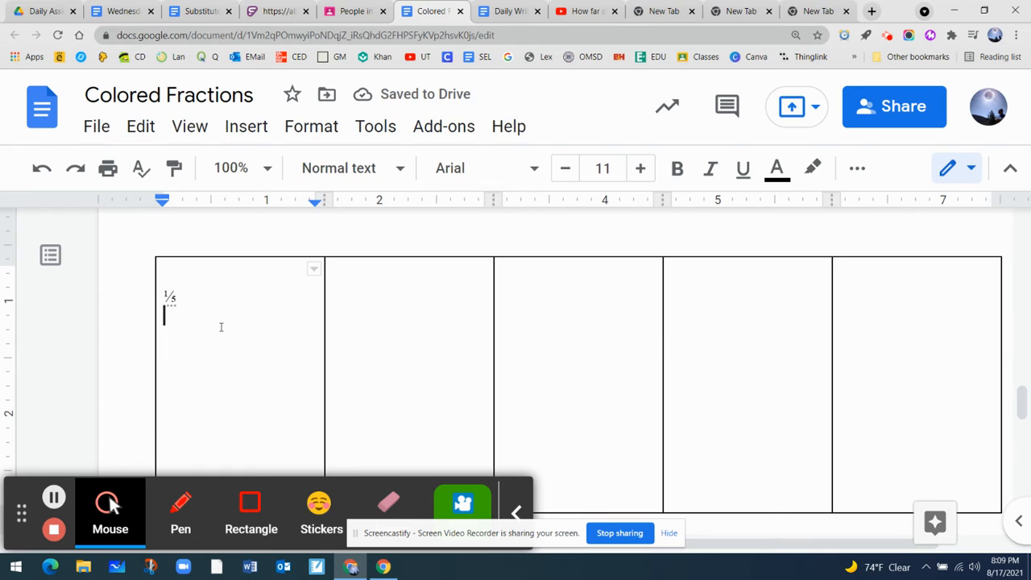
text(1 )
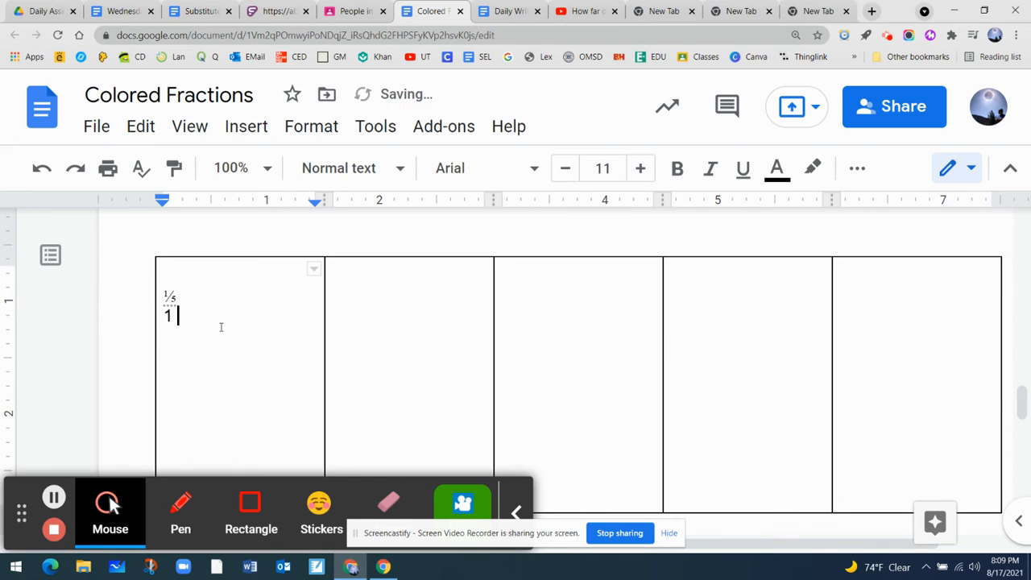
text(out of 5)
key(BackSpace)
key(BackSpace)
key(BackSpace)
key(BackSpace)
key(BackSpace)
key(BackSpace)
key(BackSpace)
key(BackSpace)
text(part out of 5)
key(Return)
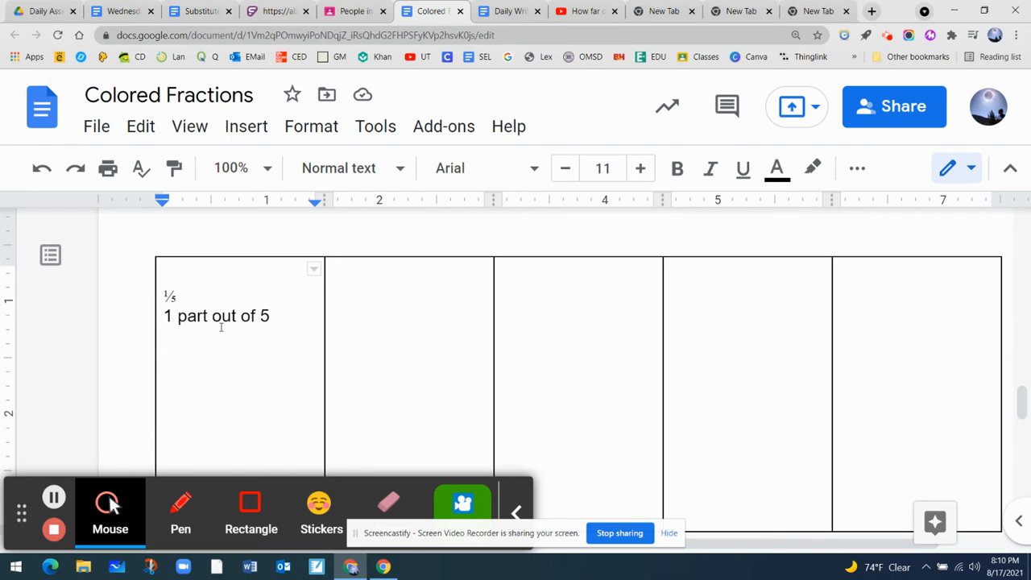
text(.)
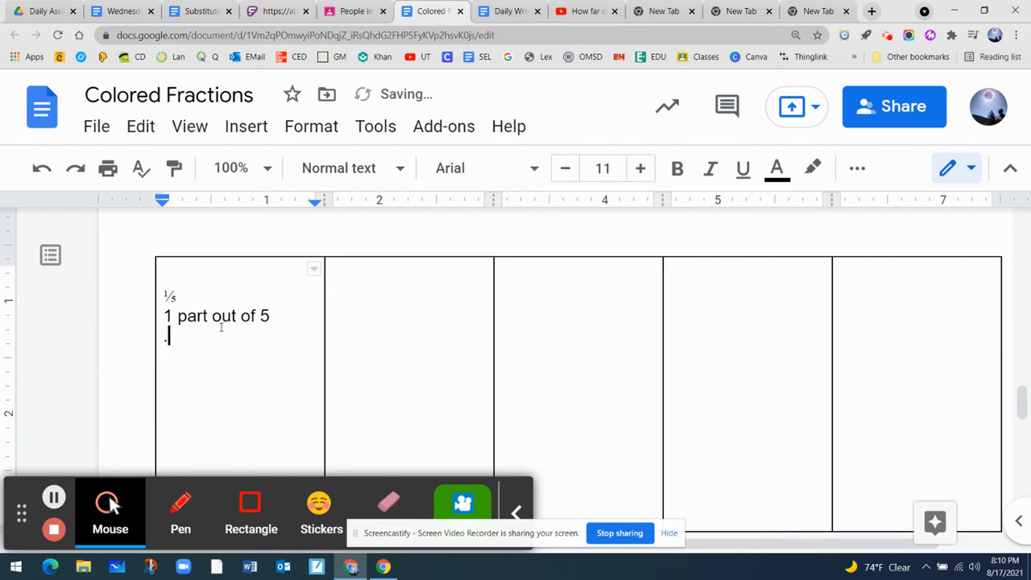
text(20)
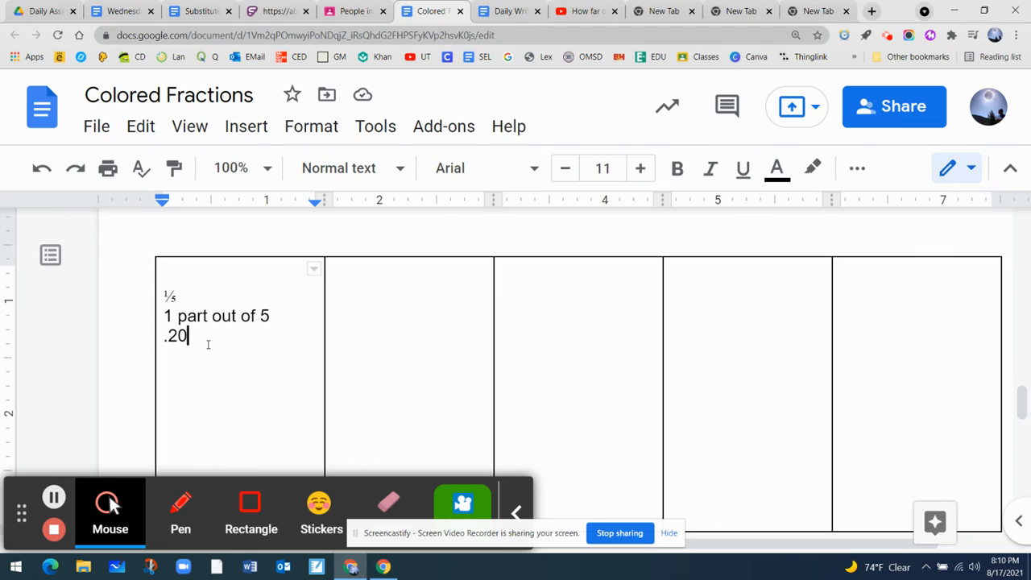
key(Return)
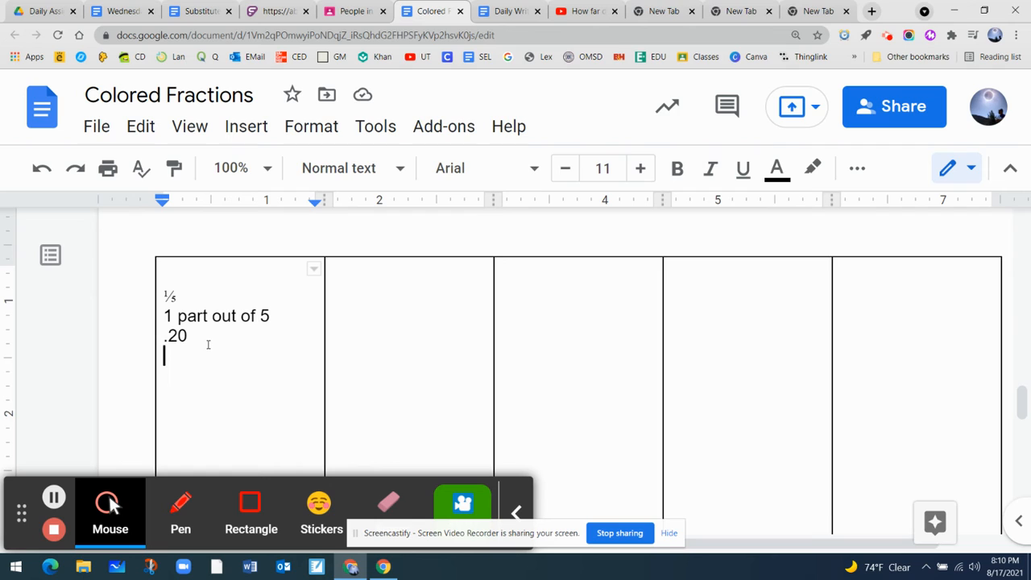
- Add '20/100' and '20 parts out of 100' as new lines in the first cell
text(20/)
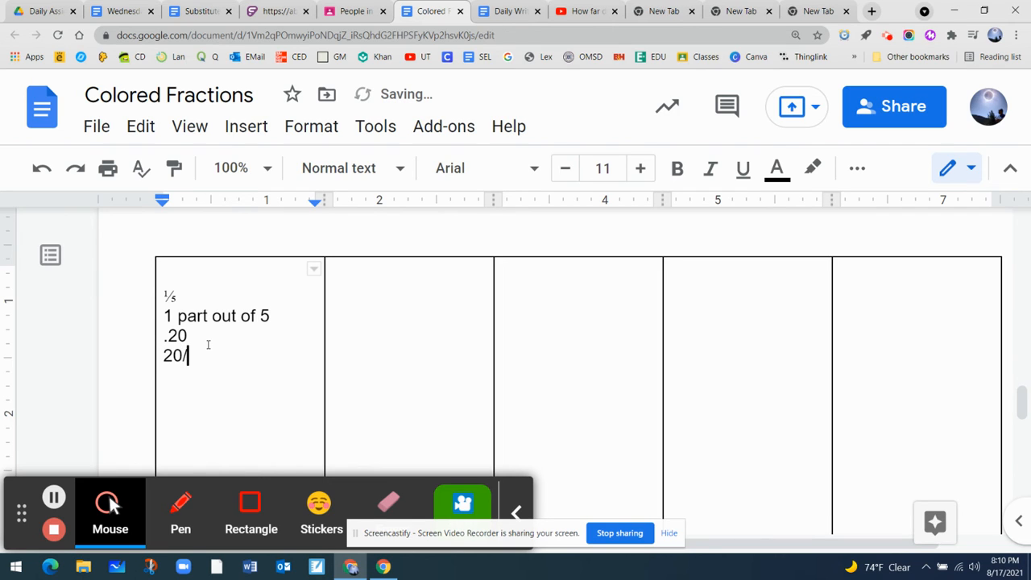
text(100)
key(Return)
text(20 out of)
key(BackSpace)
key(BackSpace)
key(BackSpace)
key(BackSpace)
key(BackSpace)
key(BackSpace)
key(BackSpace)
text(parts out of 100)
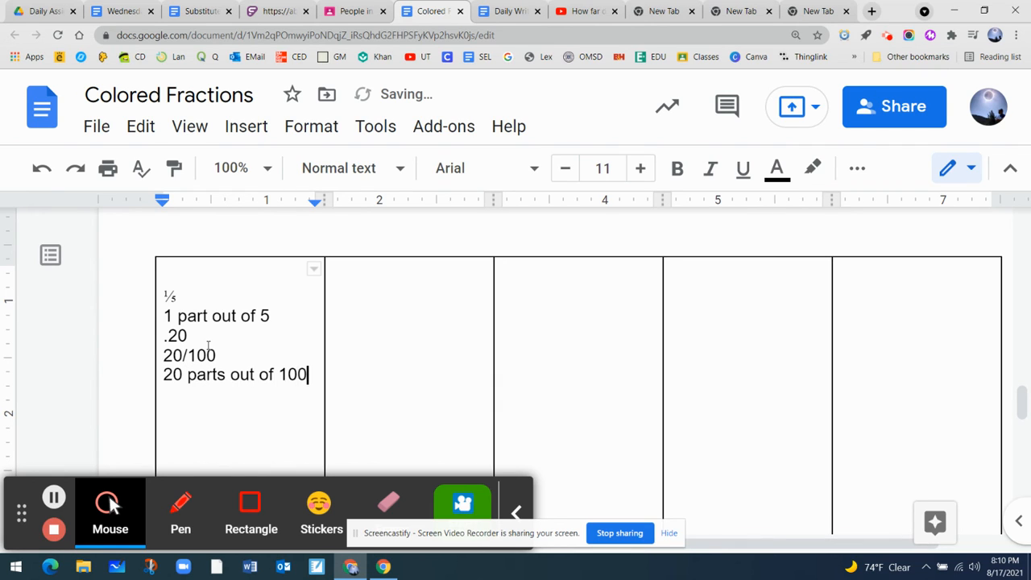
key(Return)
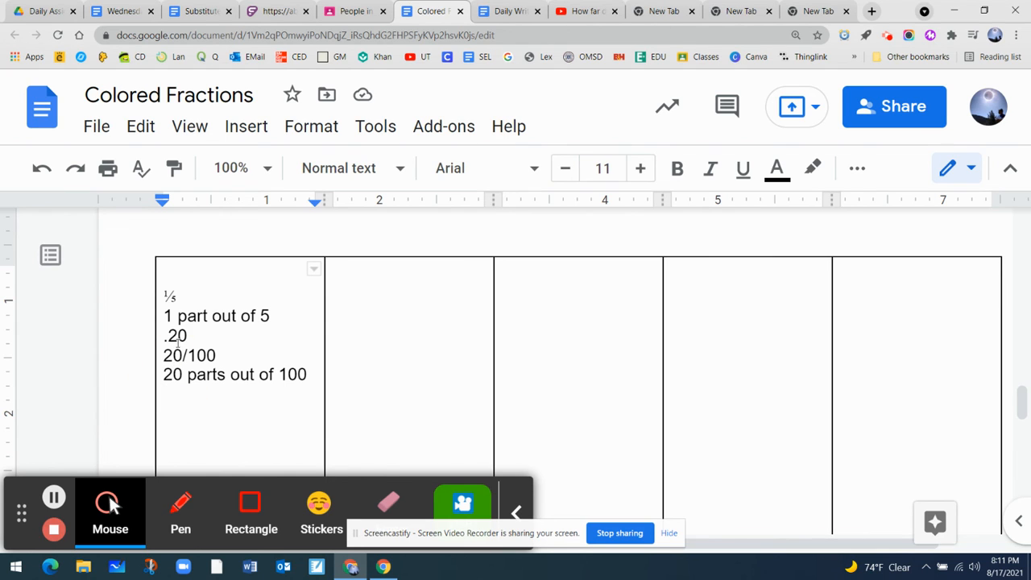
- Add 'Twenty hundredths' on the next empty line of the cell
drag(192, 342, 164, 340)
click(168, 395)
text(Twne)
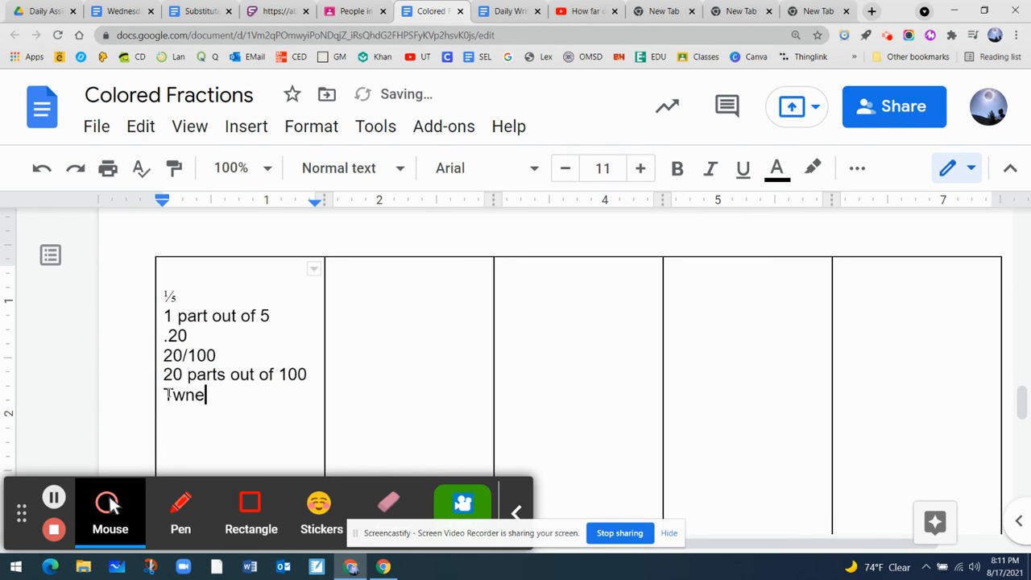
key(BackSpace)
key(BackSpace)
text(enty hundr)
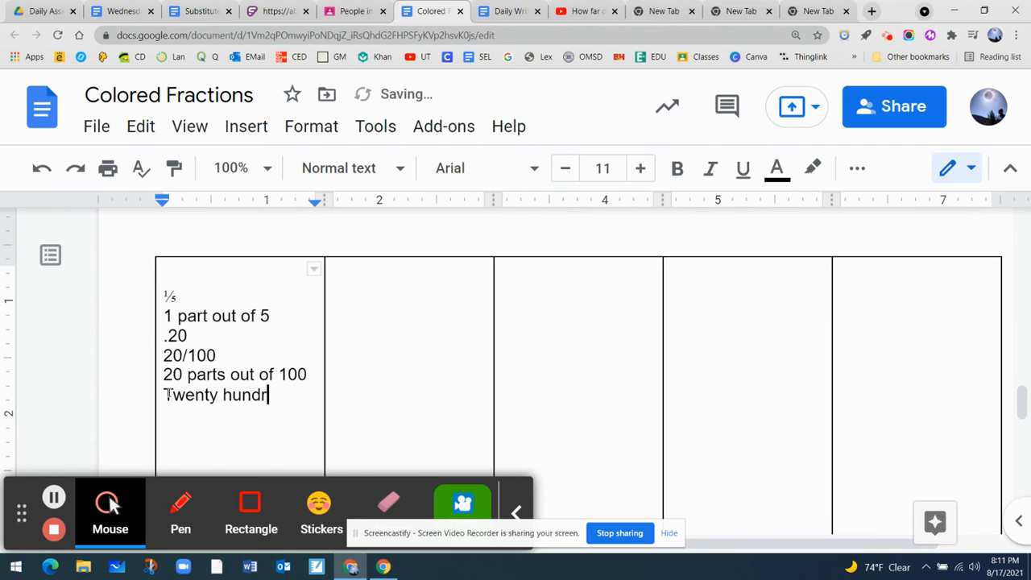
text(edths)
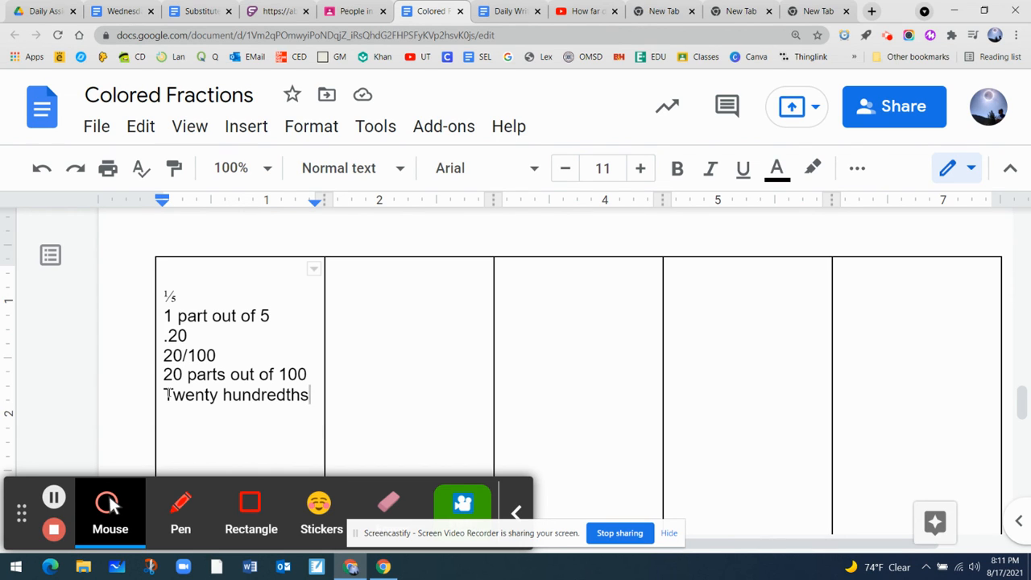
key(Return)
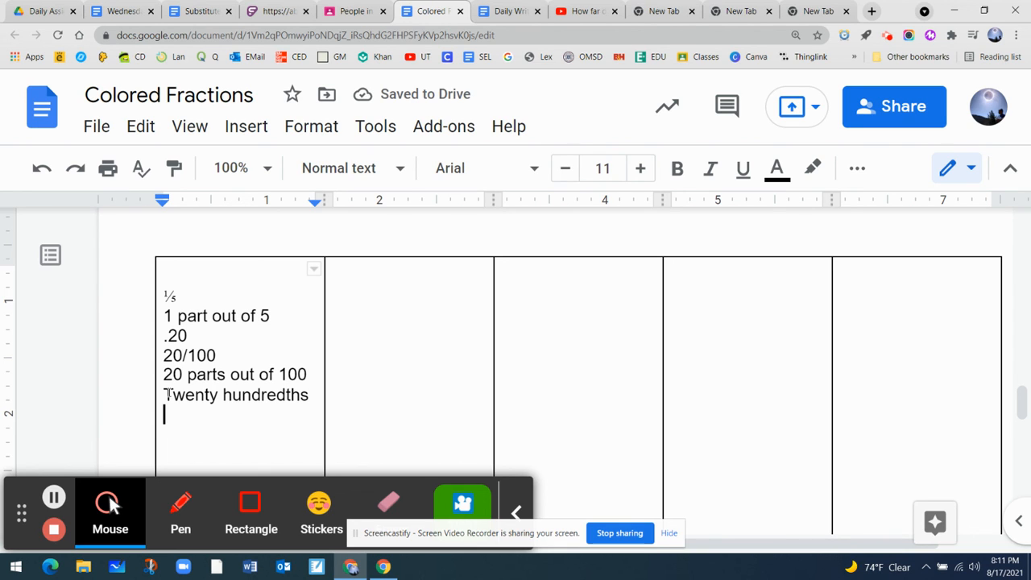
- Type '1 fifth' and '20 hundred' on new lines below Twenty hundredths
text(1 fi)
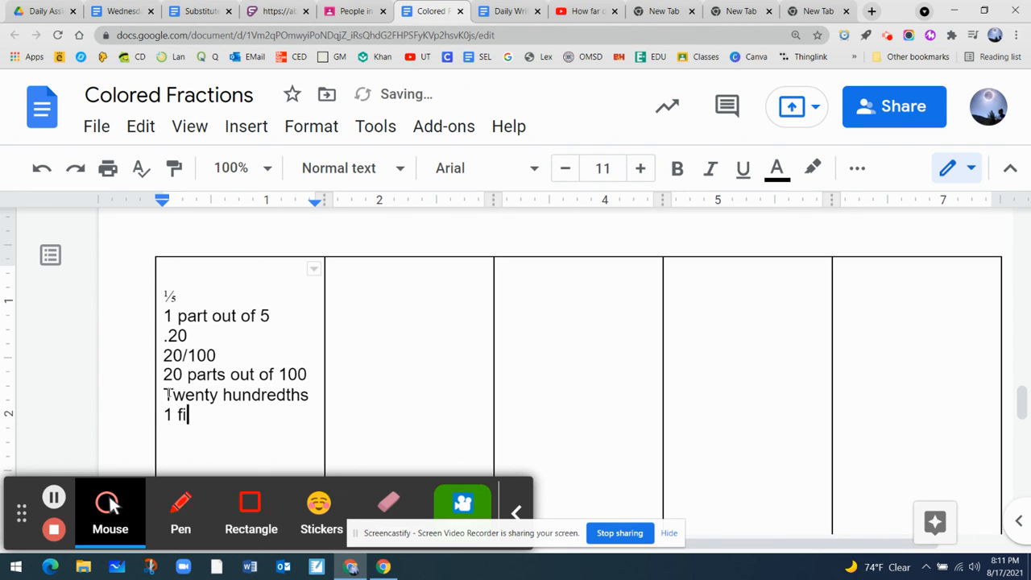
text(fth)
key(Return)
text(20 hund)
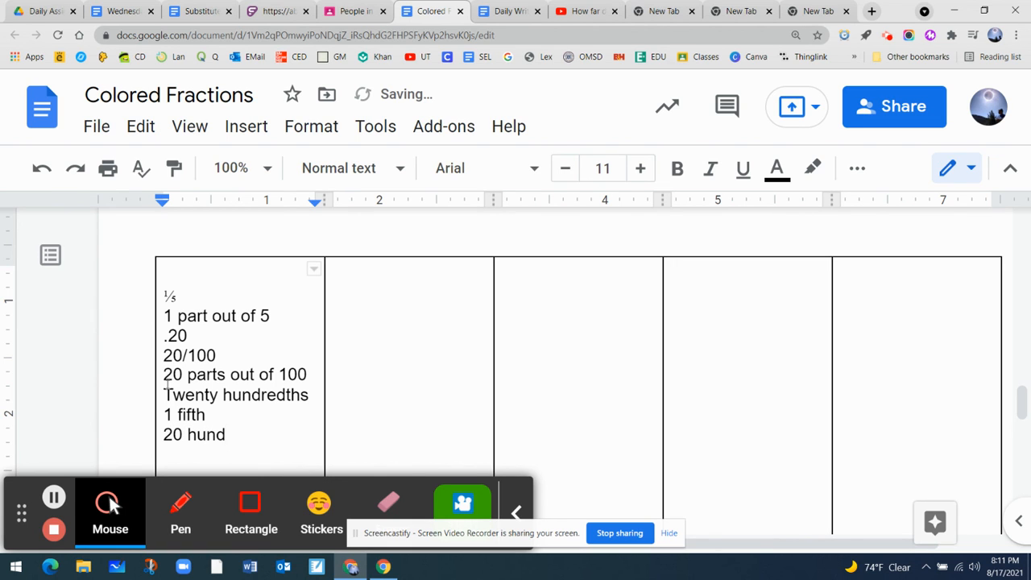
text(red)
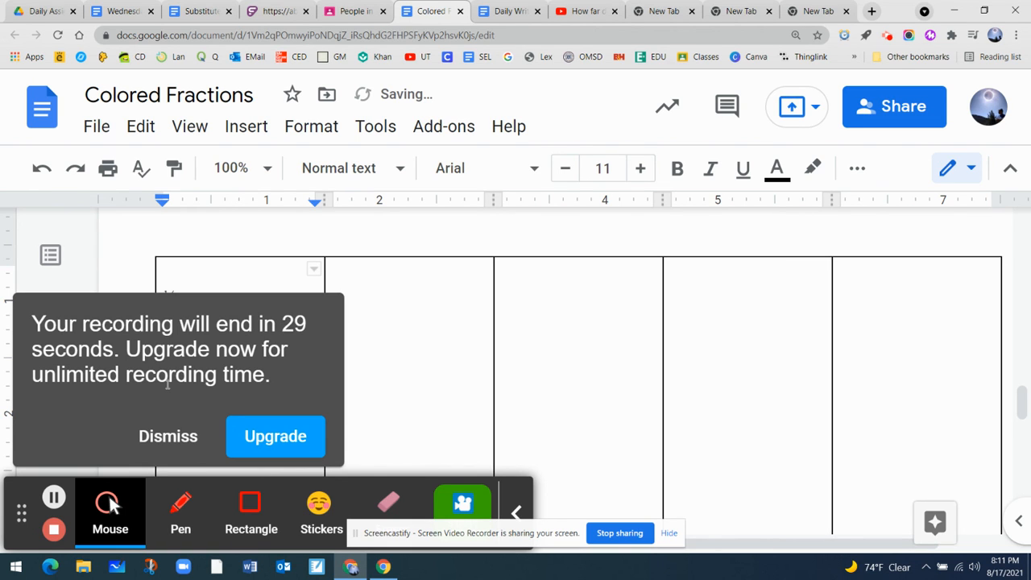
click(168, 436)
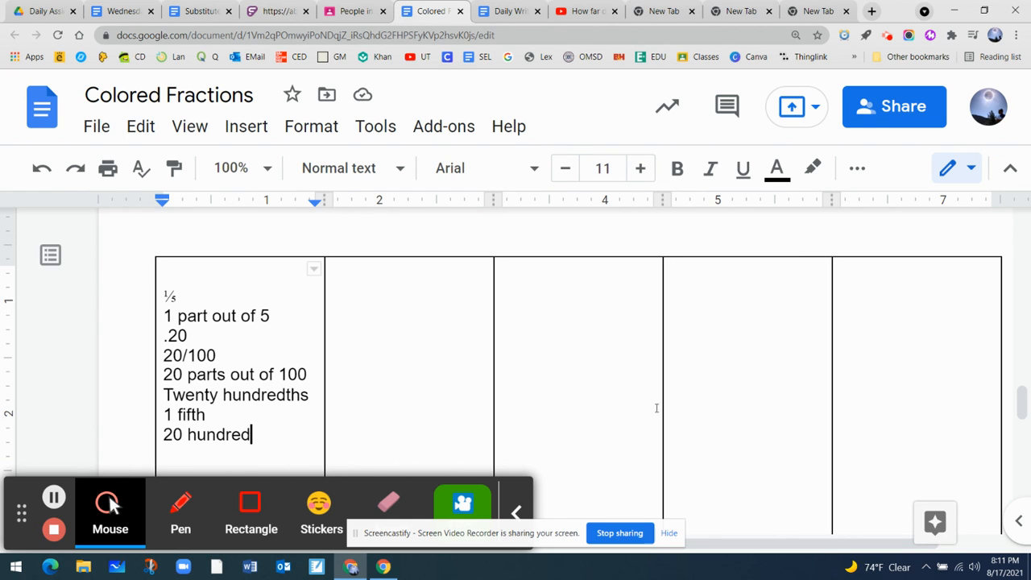
- Complete the last line as '20 hundredths', then select the cell's full list of fifths
click(1022, 407)
drag(1021, 406, 1023, 416)
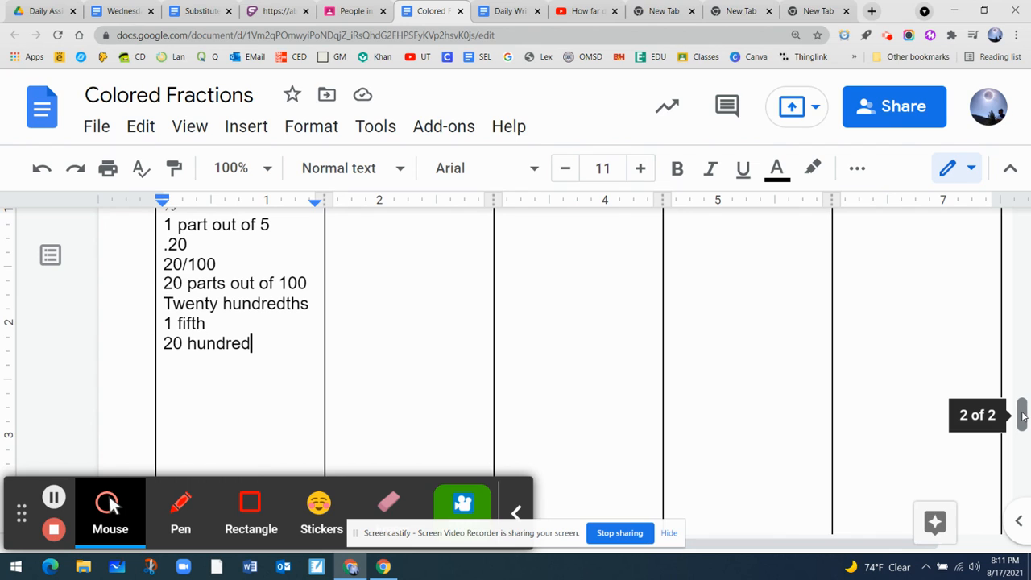
click(258, 345)
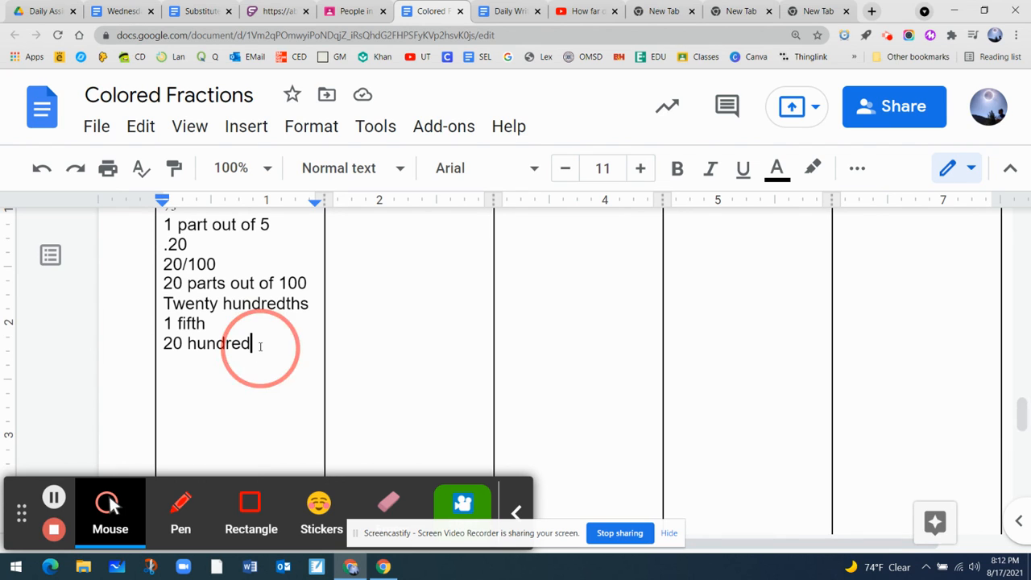
key(BackSpace)
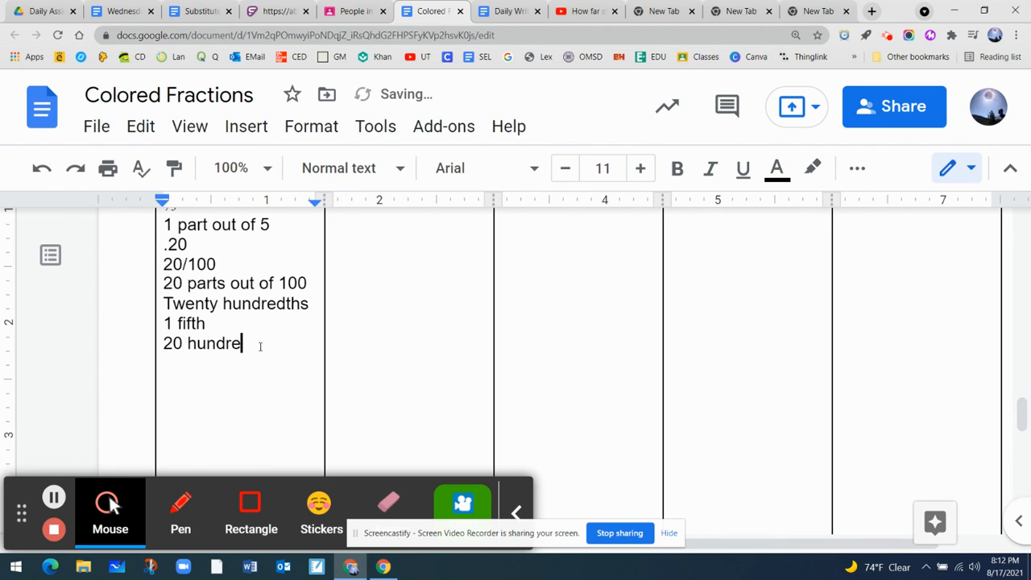
text(dths)
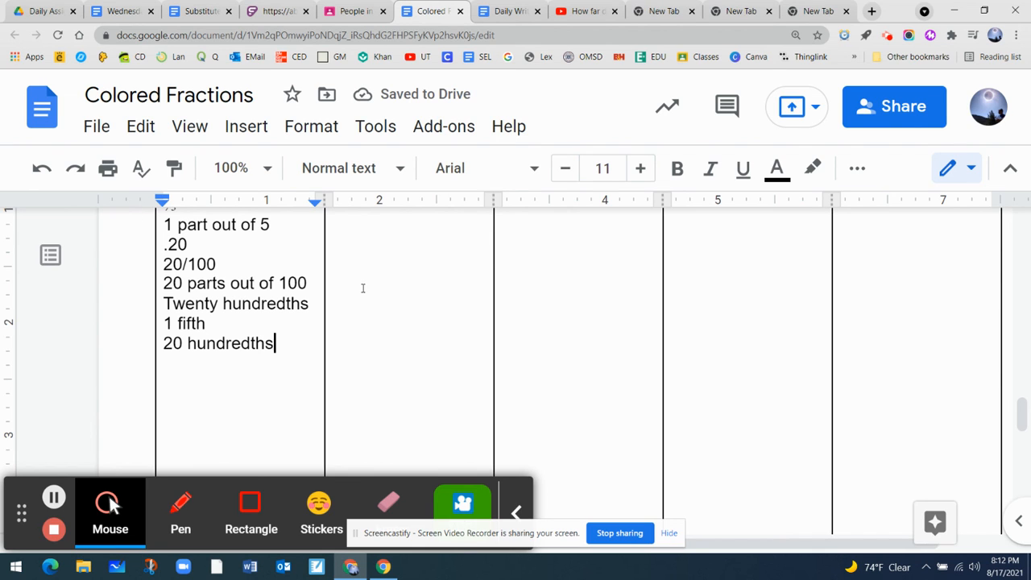
scroll(1023, 415, up, 1)
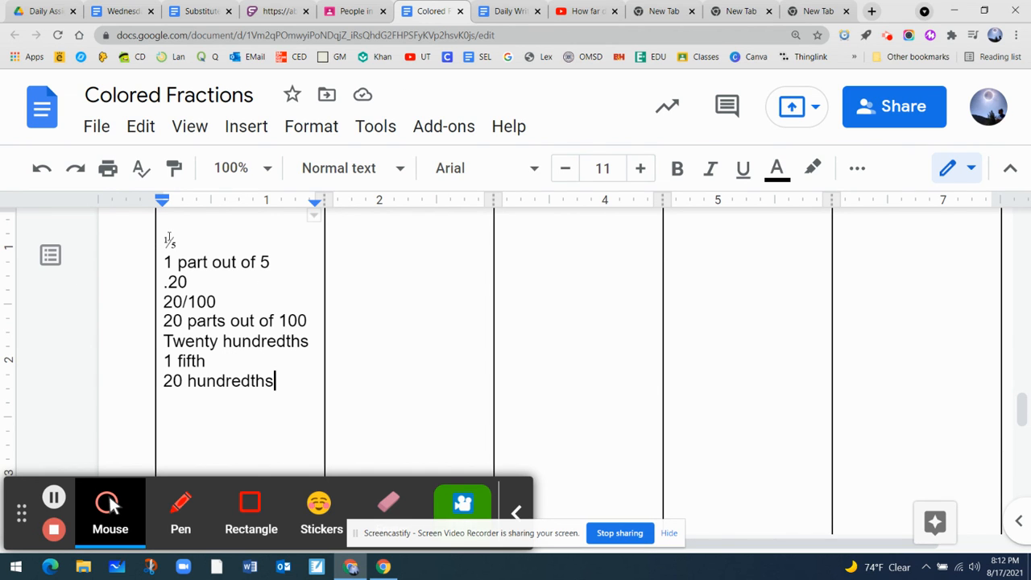
drag(159, 240, 274, 376)
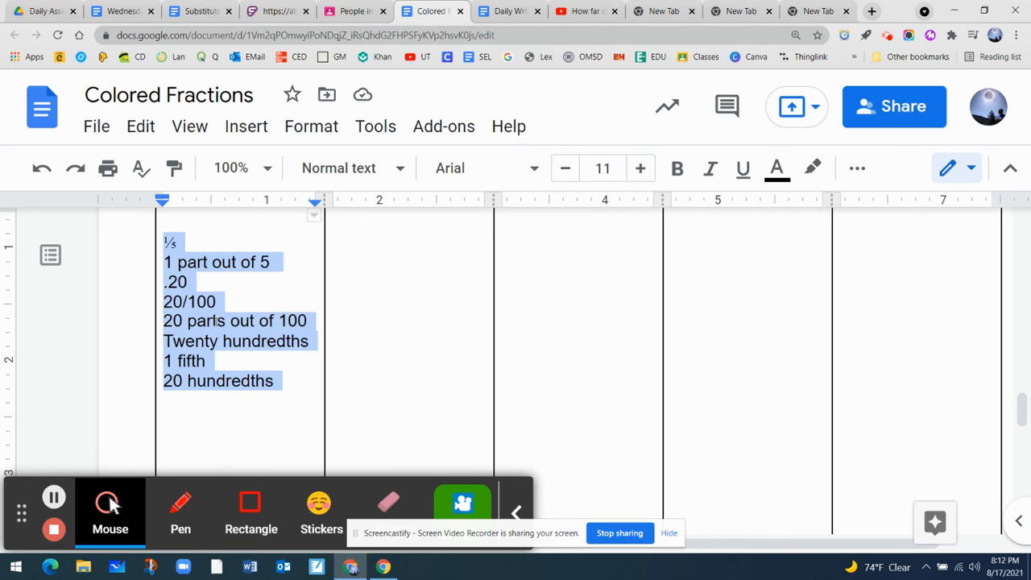